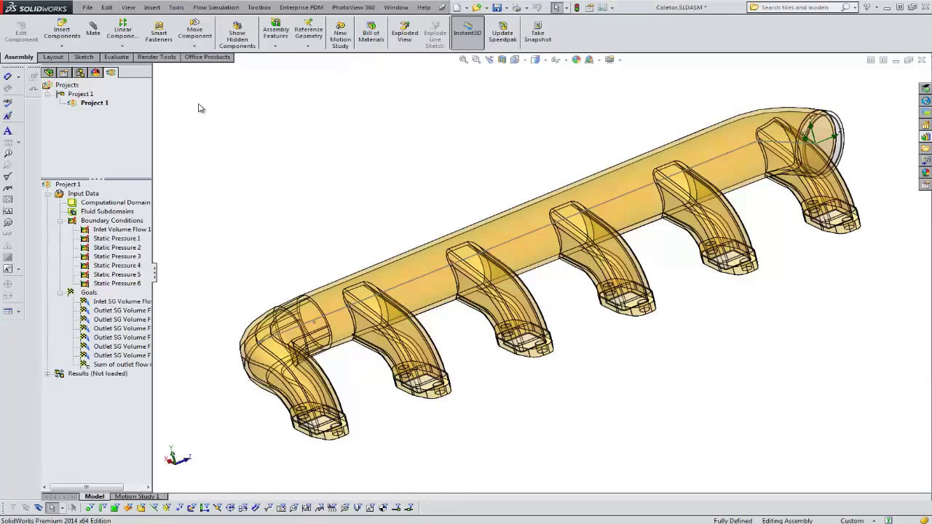
# Review the Flow Simulation batch run settings for Project 1 and close them without running
pyautogui.click(215, 7)
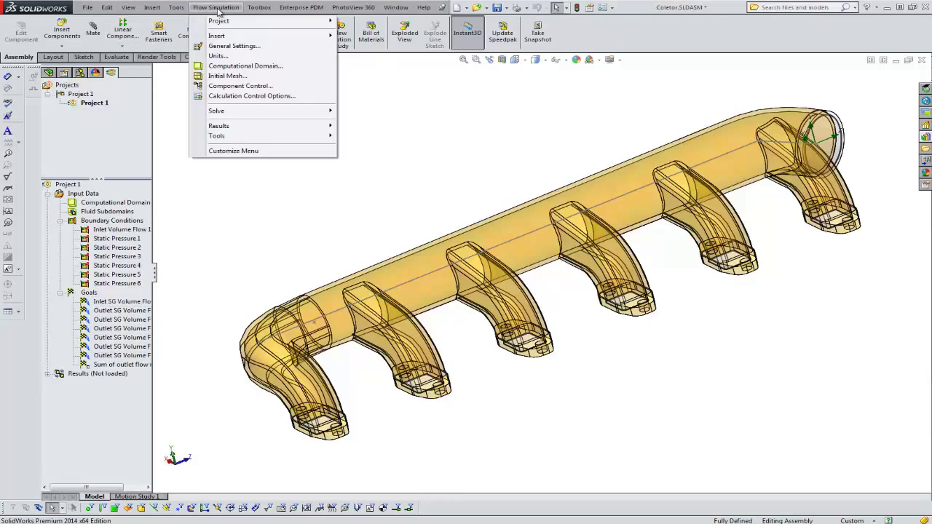
pyautogui.moveTo(218, 113)
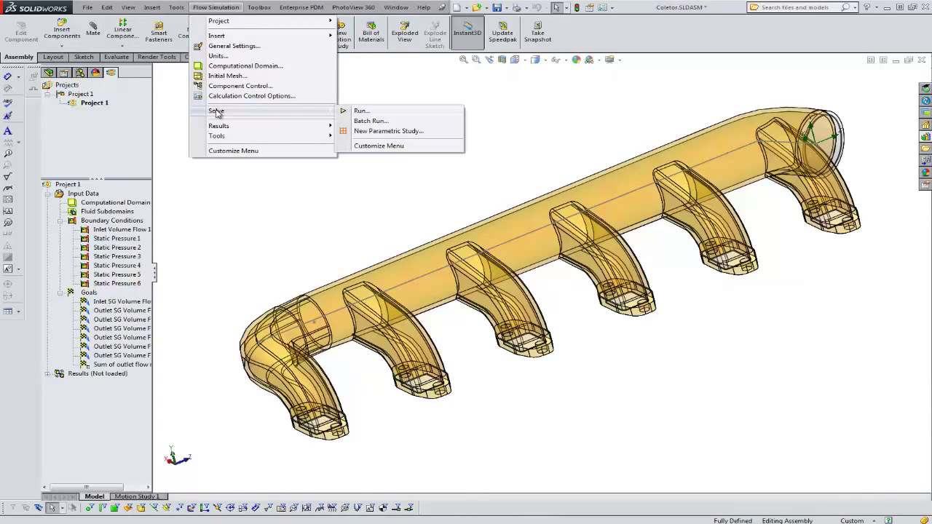
pyautogui.click(373, 123)
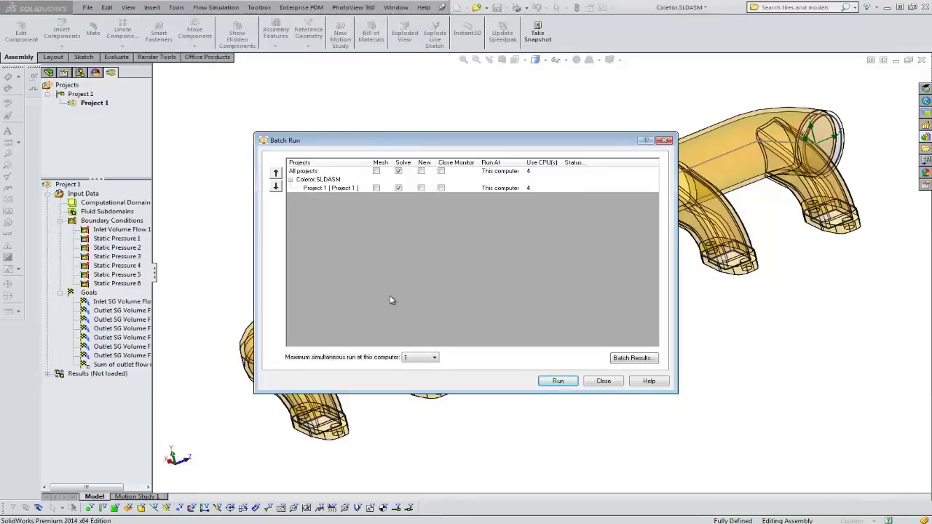
pyautogui.click(604, 381)
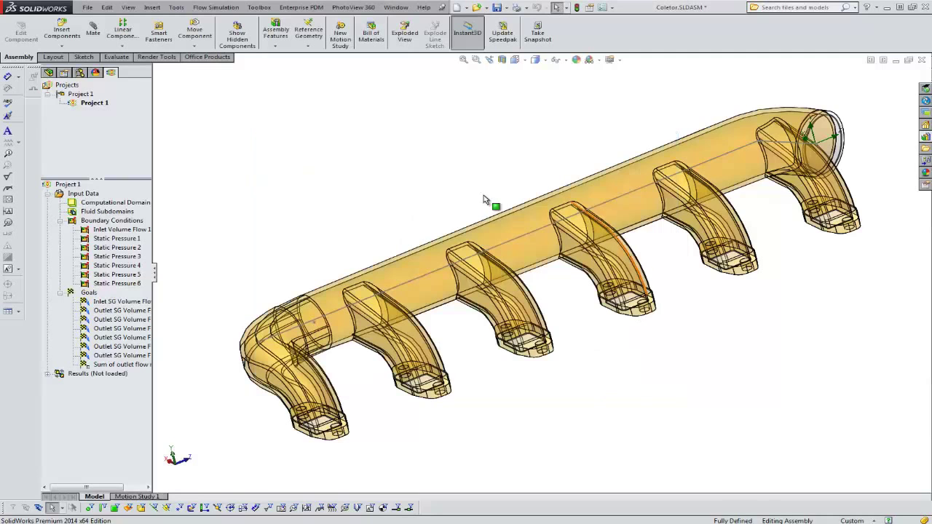
# Open the Flow Simulation run settings for Project 1 and move the dialog off the manifold model
pyautogui.click(215, 7)
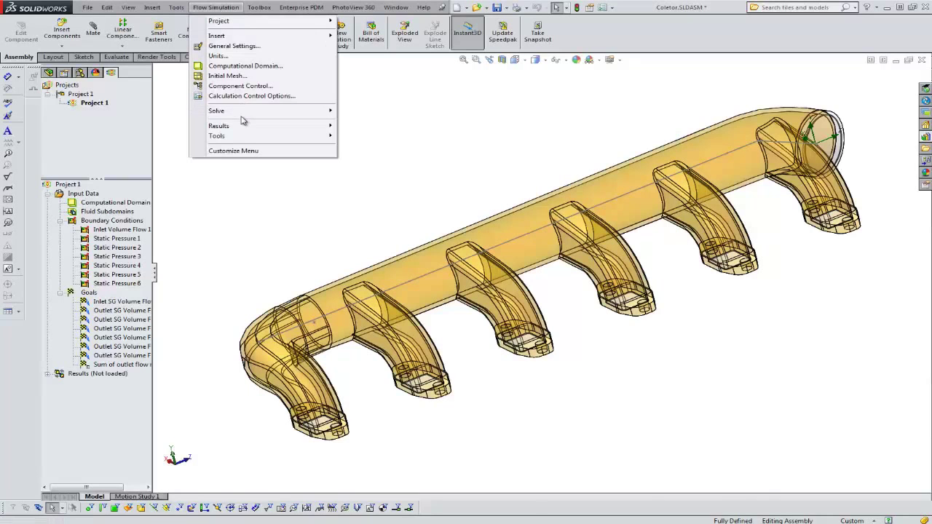
pyautogui.moveTo(276, 115)
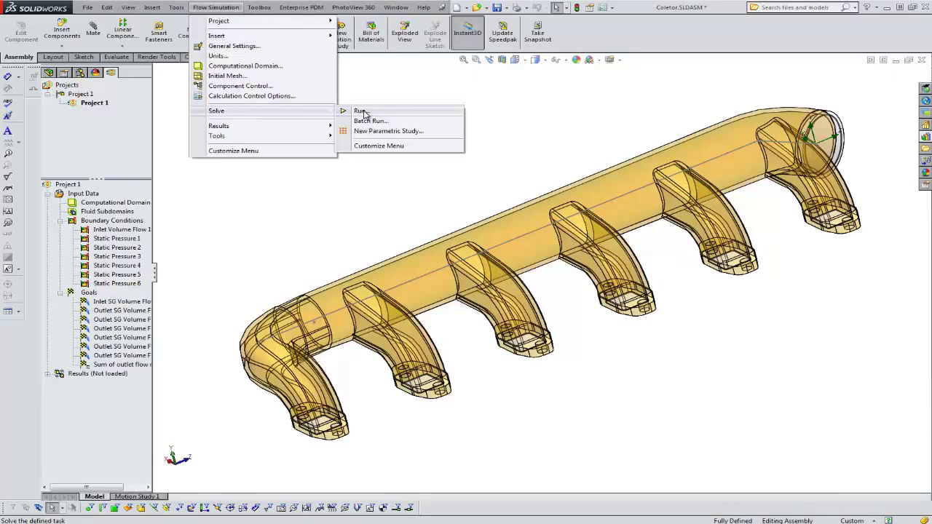
pyautogui.click(364, 114)
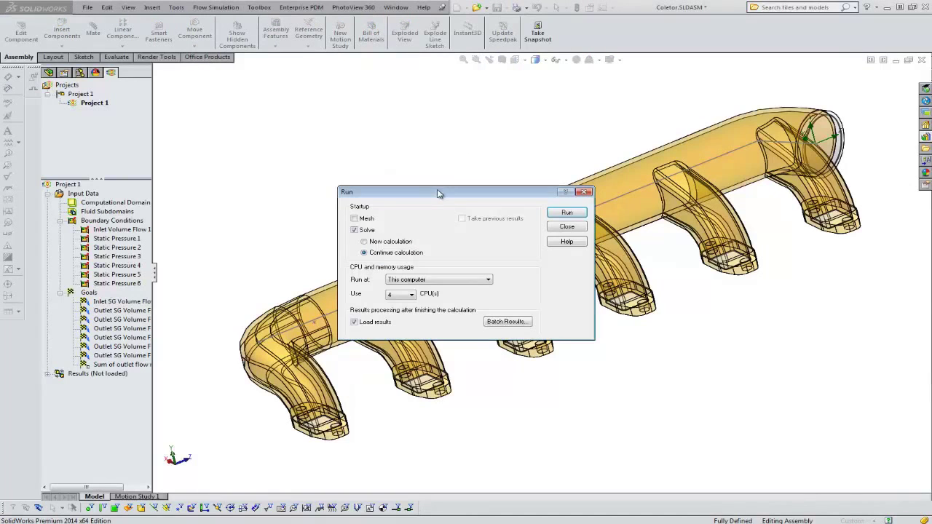
pyautogui.moveTo(432, 193); pyautogui.dragTo(281, 97)
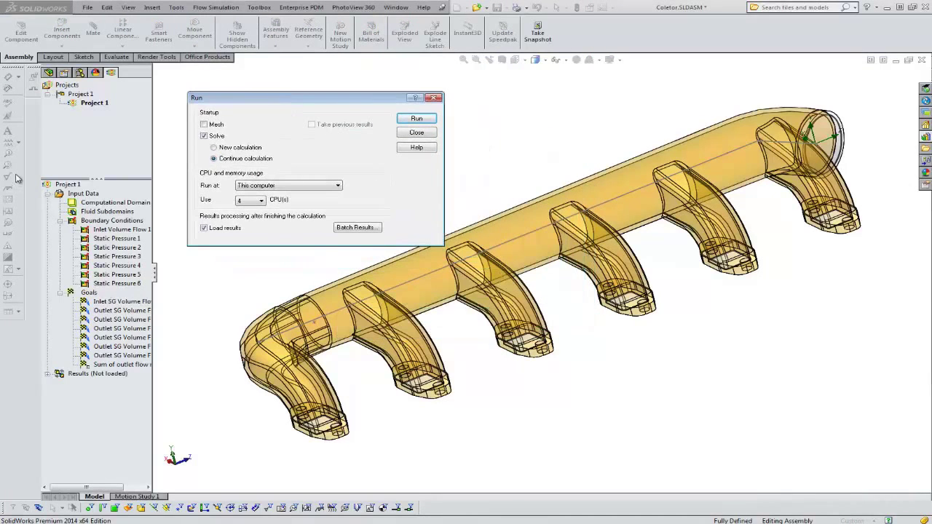
# Try the Mesh and Solve startup options in different on and off combinations
pyautogui.click(206, 125)
pyautogui.click(204, 136)
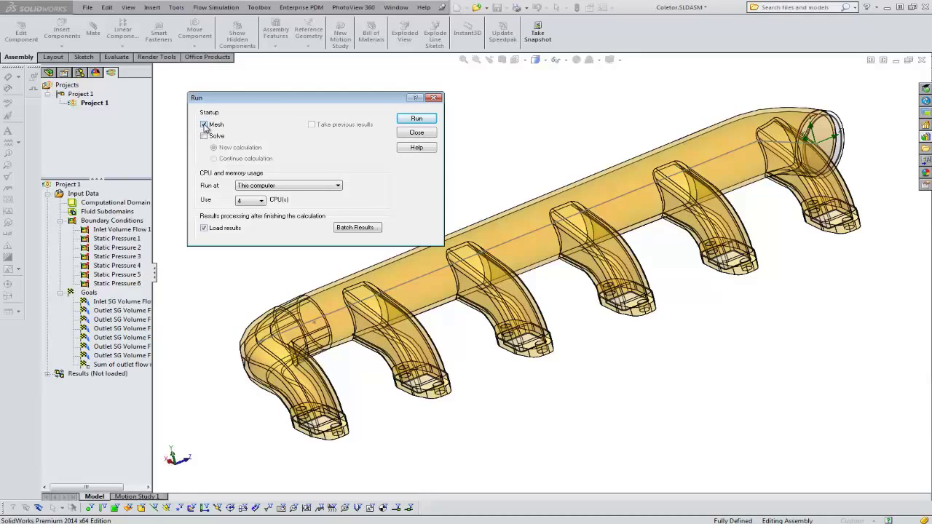
pyautogui.click(205, 125)
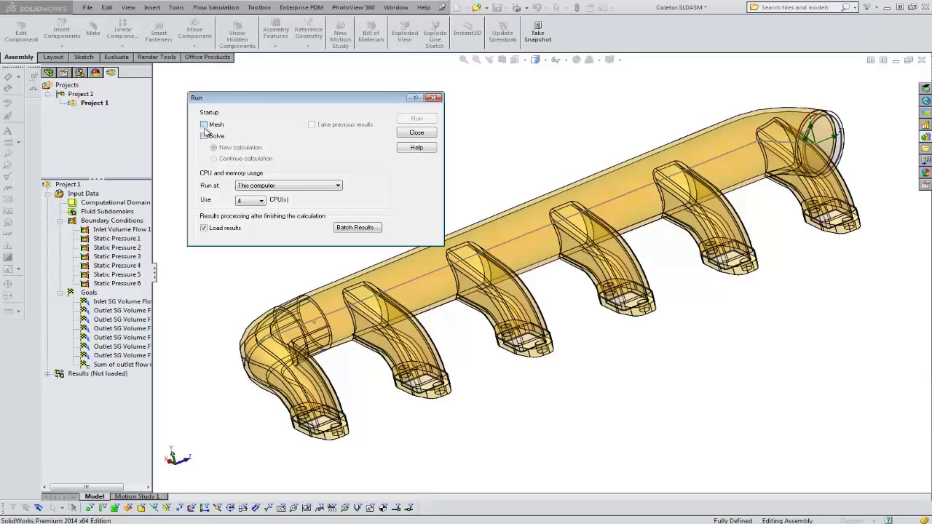
pyautogui.click(204, 135)
pyautogui.click(204, 135)
pyautogui.click(204, 124)
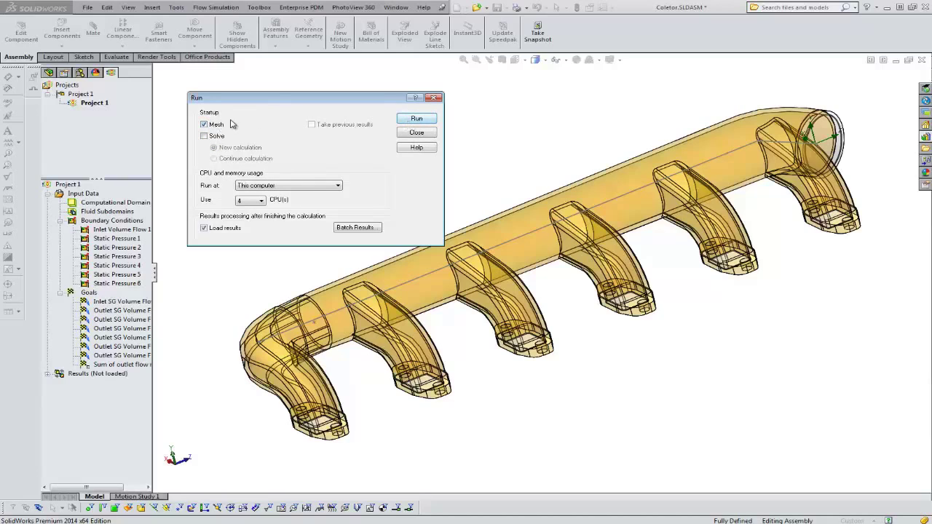
pyautogui.click(205, 125)
# Enable both Solve and Mesh for a new calculation and run it, keeping the solver monitor clear of the model
pyautogui.click(204, 136)
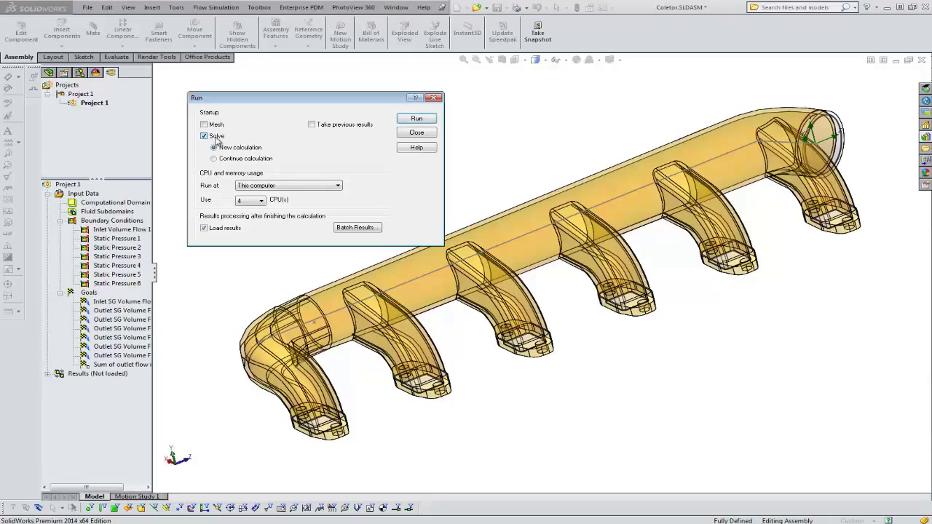
pyautogui.click(204, 125)
pyautogui.click(417, 119)
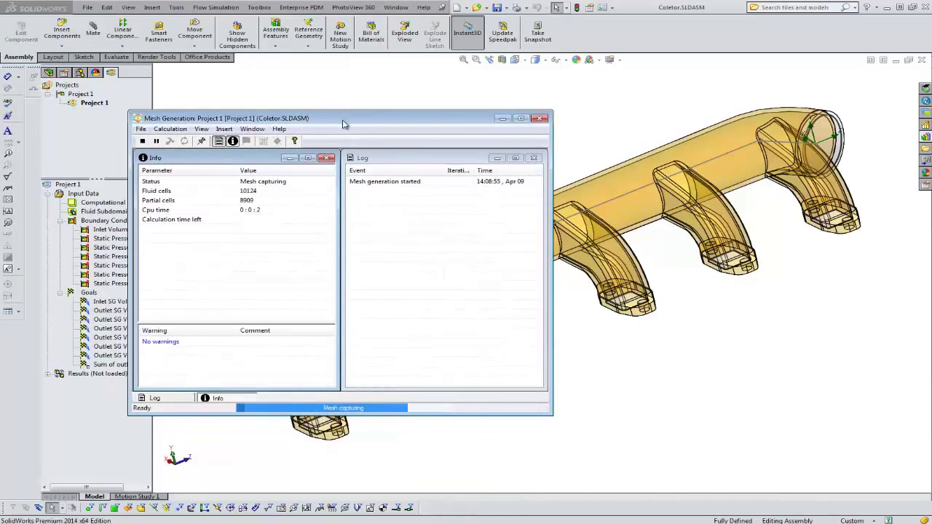
pyautogui.moveTo(342, 121); pyautogui.dragTo(361, 96)
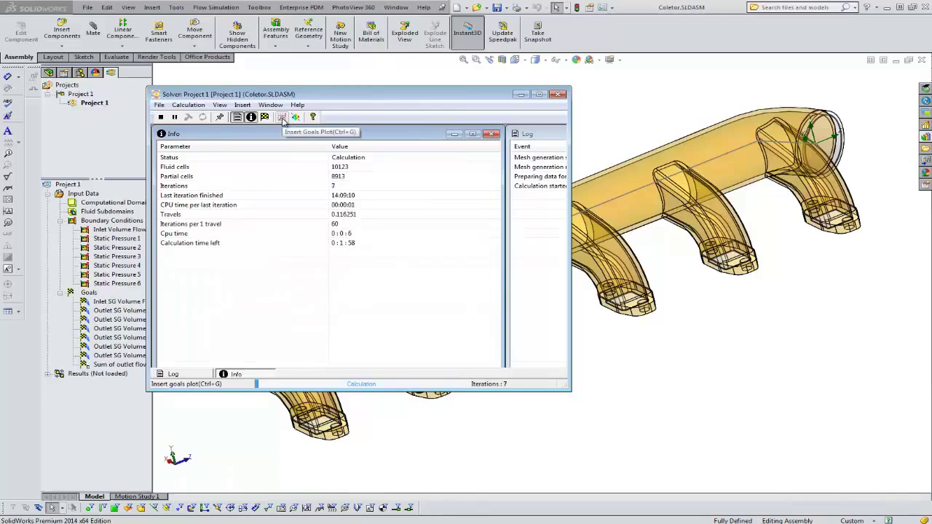
# Insert a goals plot with all the flow rate goals in the solver monitor
pyautogui.click(282, 117)
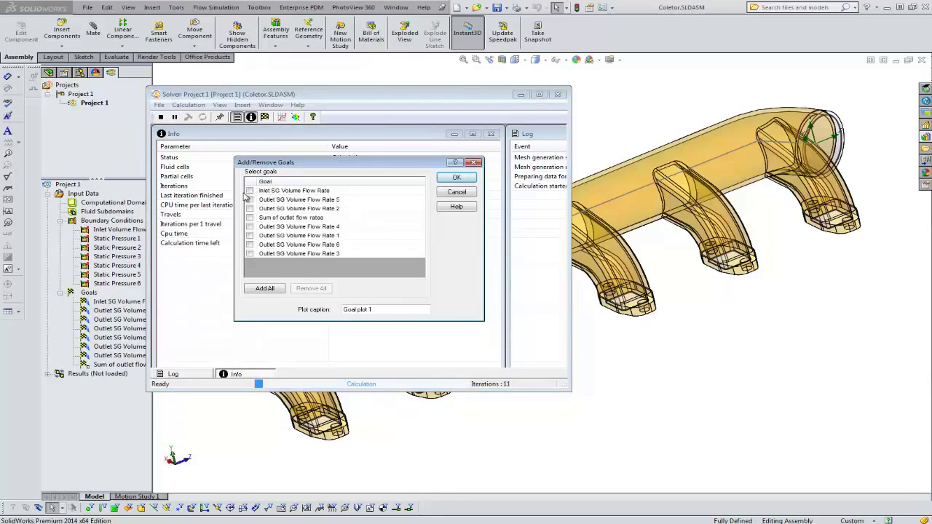
pyautogui.click(265, 288)
pyautogui.click(444, 180)
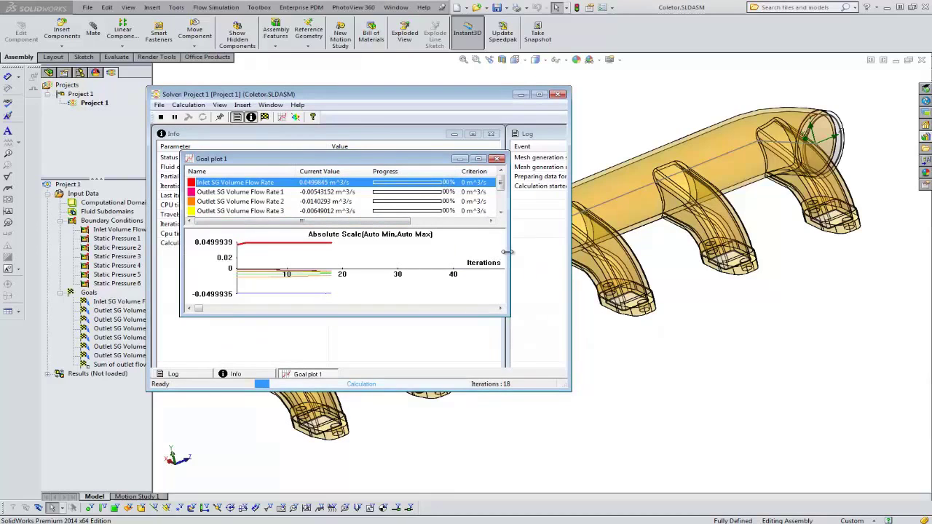
# Close the goals plot and stop the calculation, saving its results
pyautogui.click(498, 159)
pyautogui.click(161, 117)
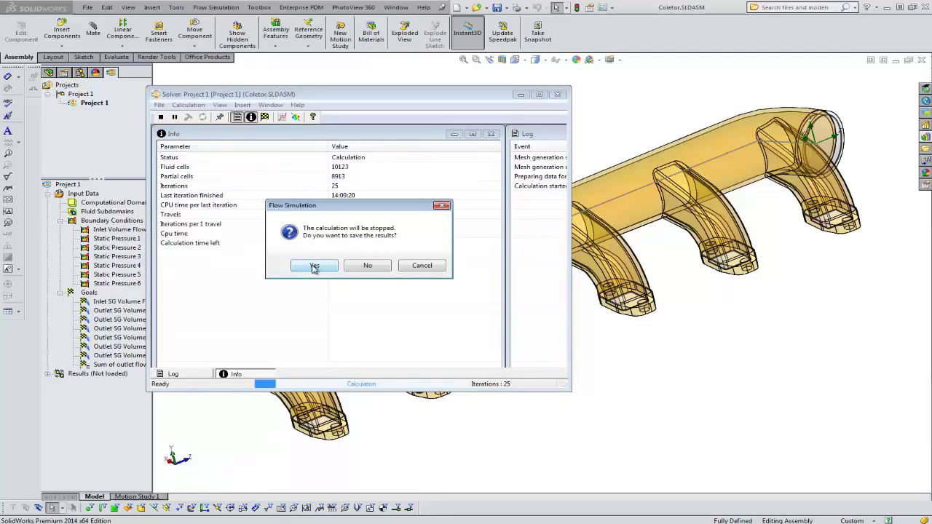
pyautogui.click(314, 267)
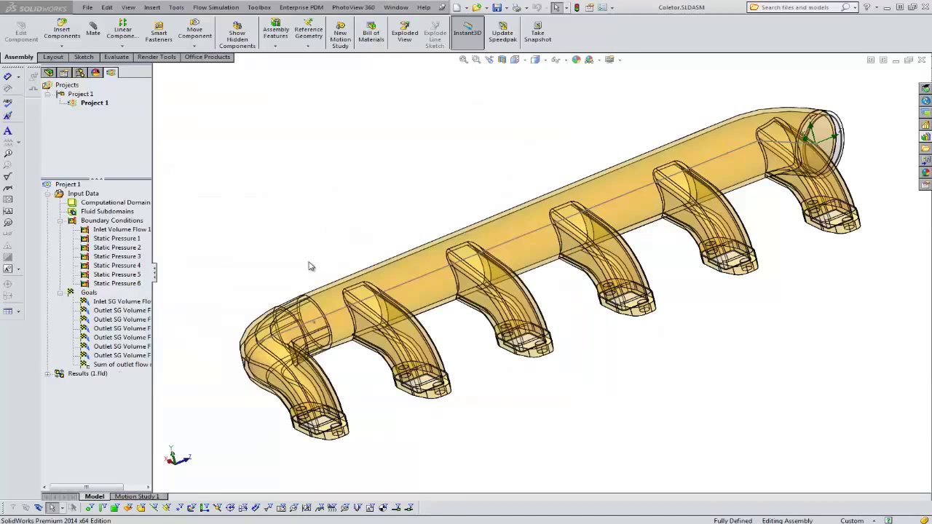
# Reopen the Flow Simulation run settings and choose This computer as the machine that runs the calculation
pyautogui.click(208, 9)
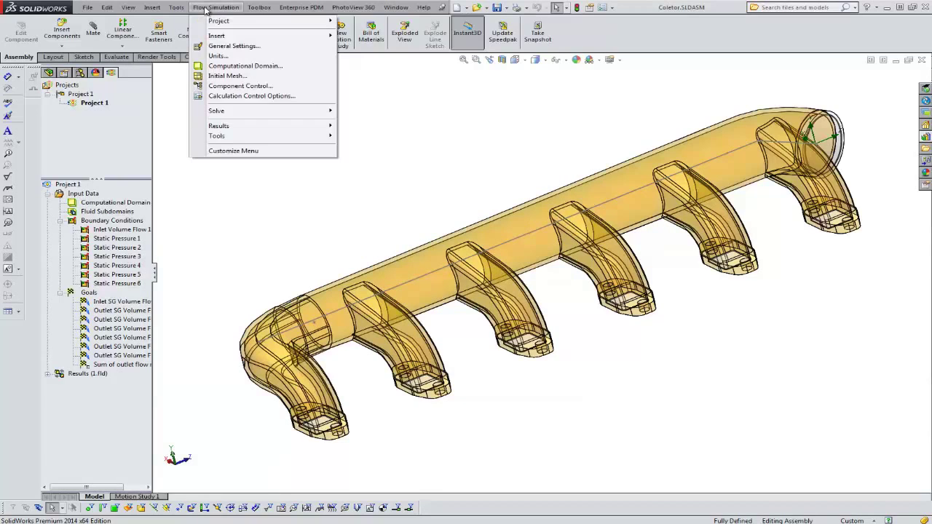
pyautogui.moveTo(241, 117)
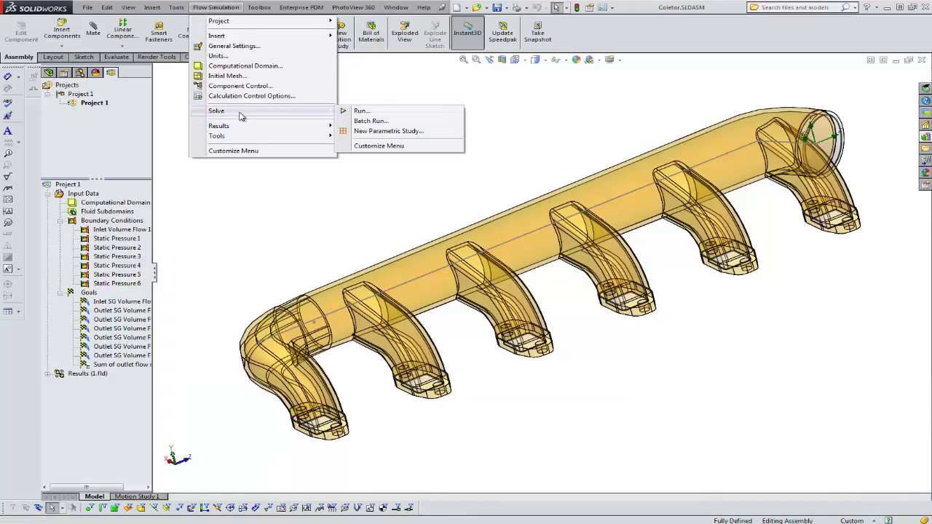
pyautogui.click(351, 113)
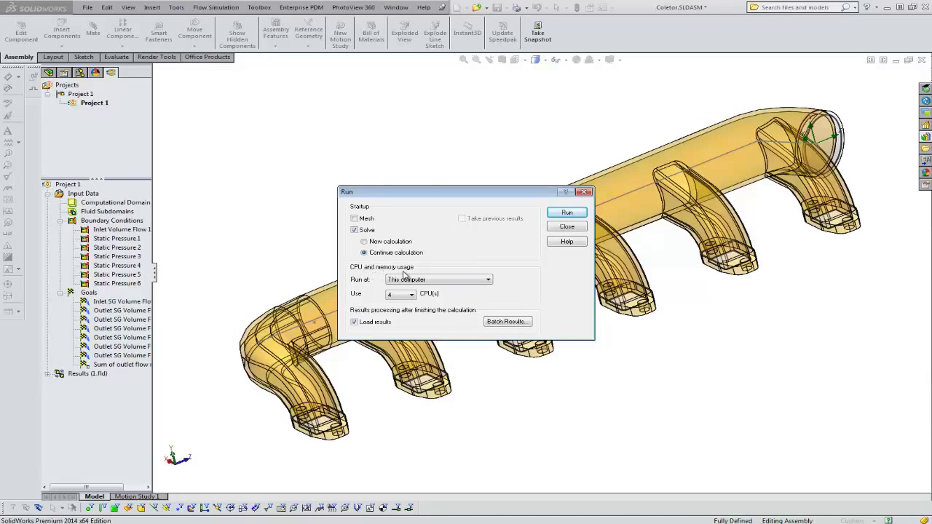
pyautogui.click(487, 282)
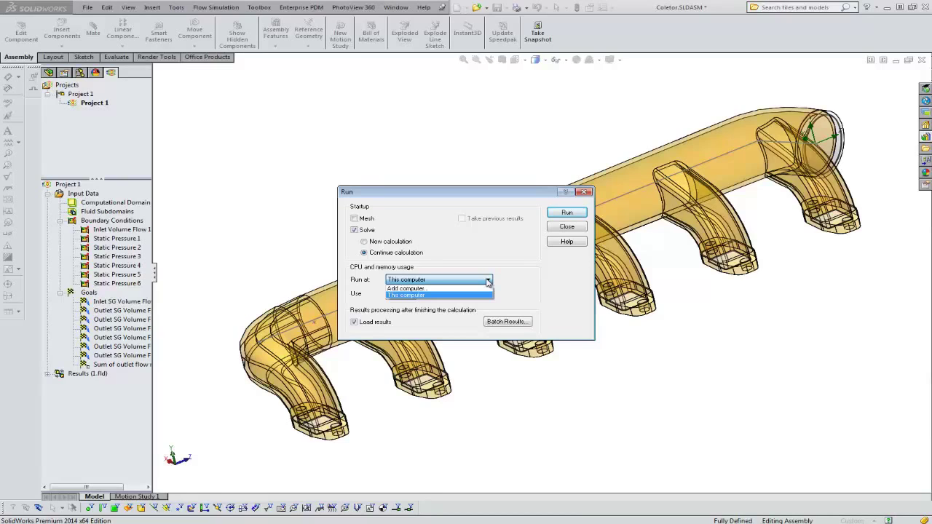
pyautogui.click(437, 296)
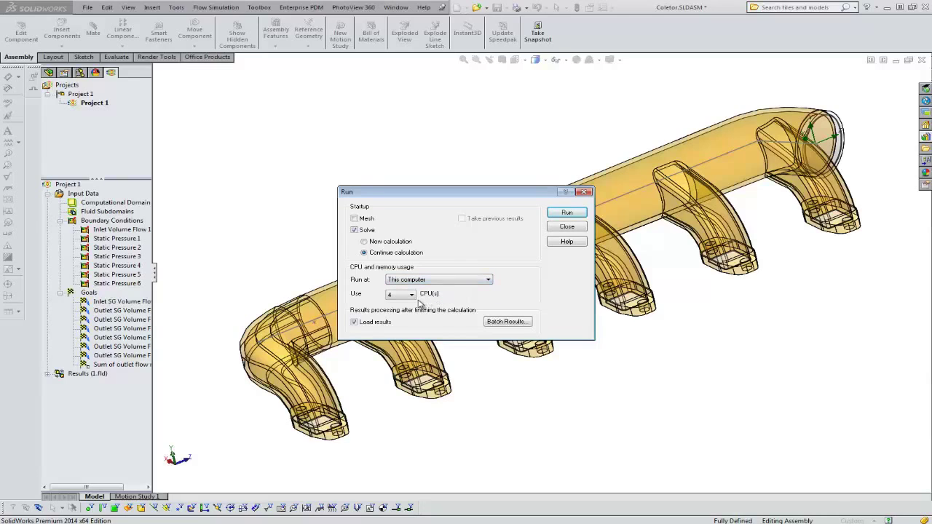
# Check the available CPU counts, leaving 4 selected, and turn off loading results after the calculation finishes
pyautogui.click(412, 295)
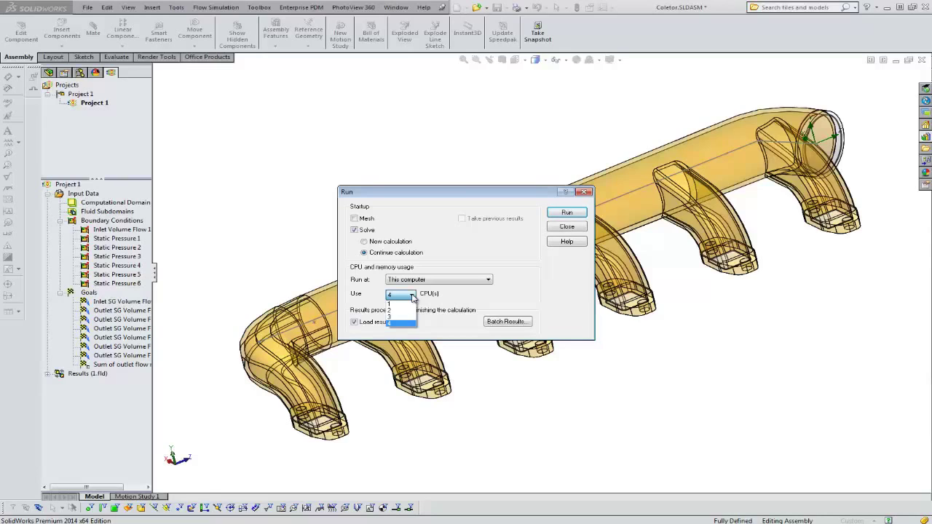
pyautogui.click(456, 306)
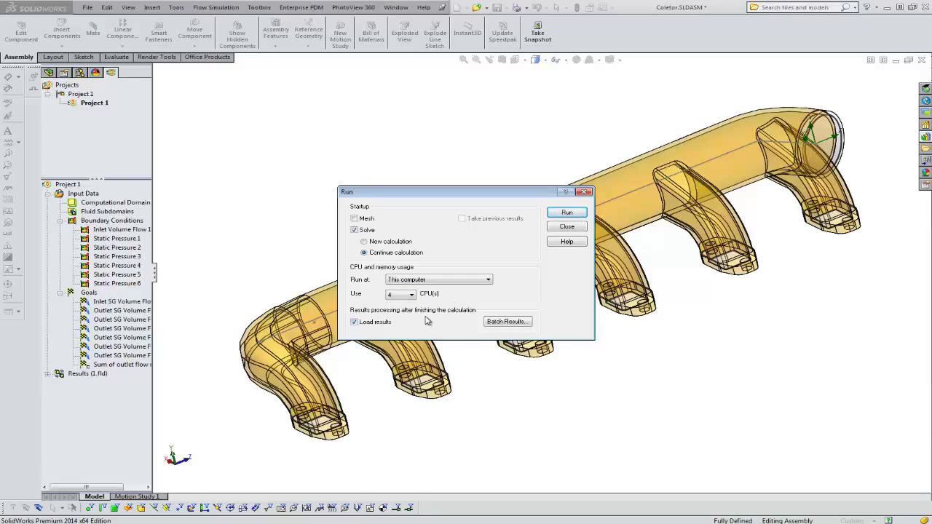
pyautogui.click(355, 323)
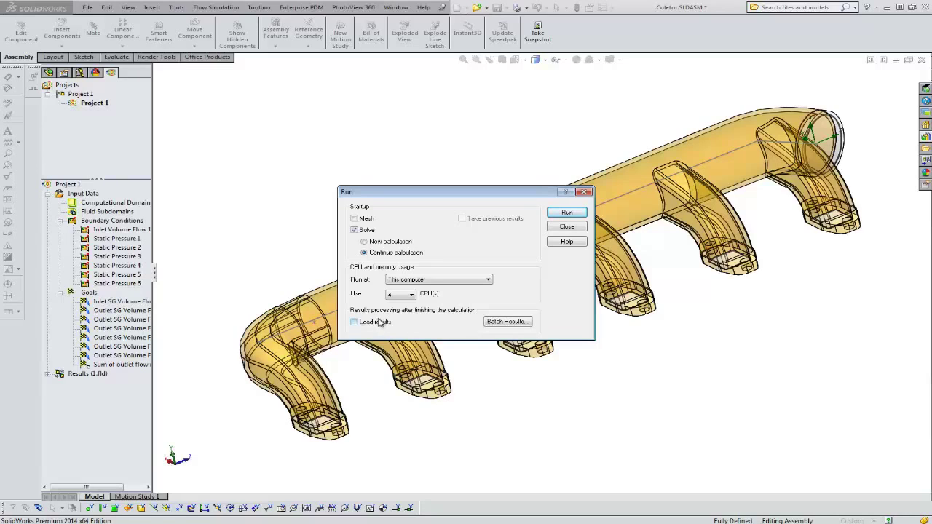